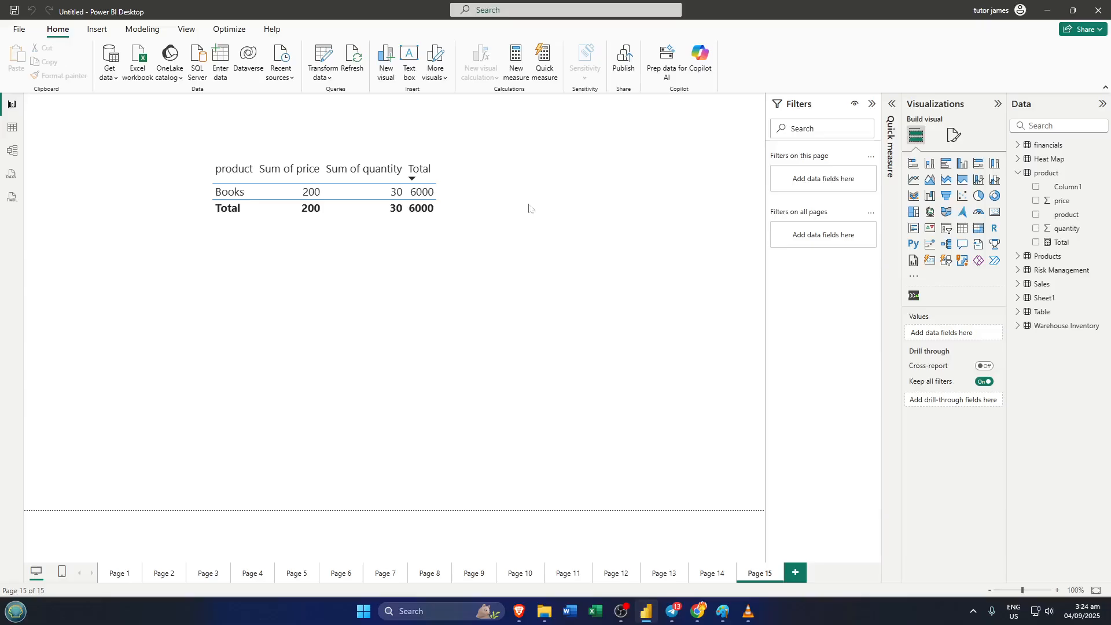
Step: Move the product table visual up toward the upper-left corner of the report page and deselect it
drag(530, 158, 221, 292)
click(403, 210)
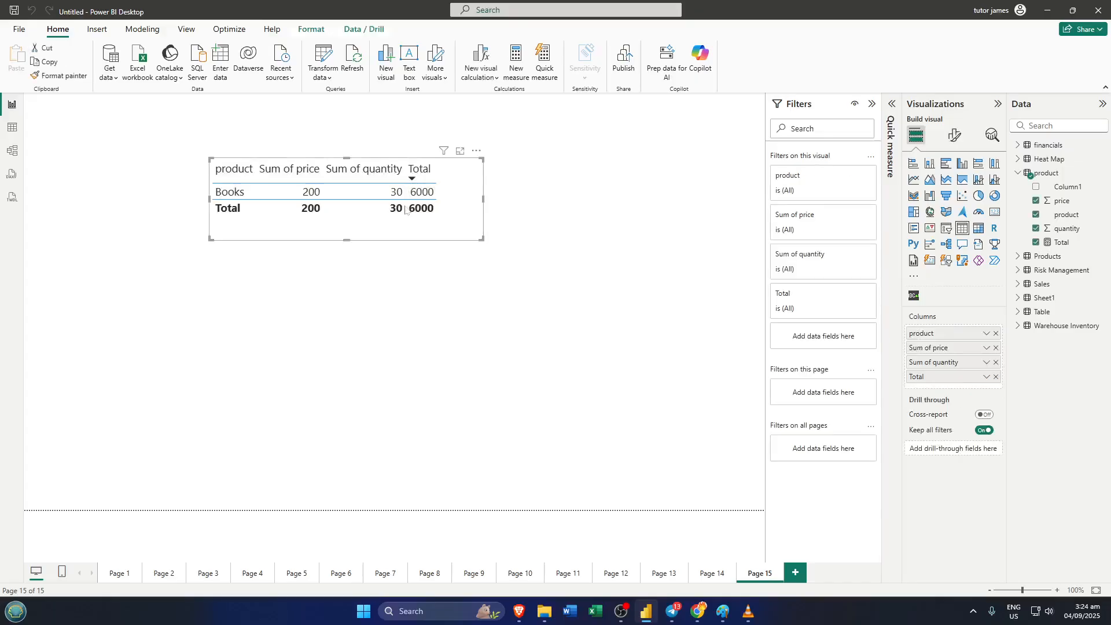
drag(405, 210, 331, 186)
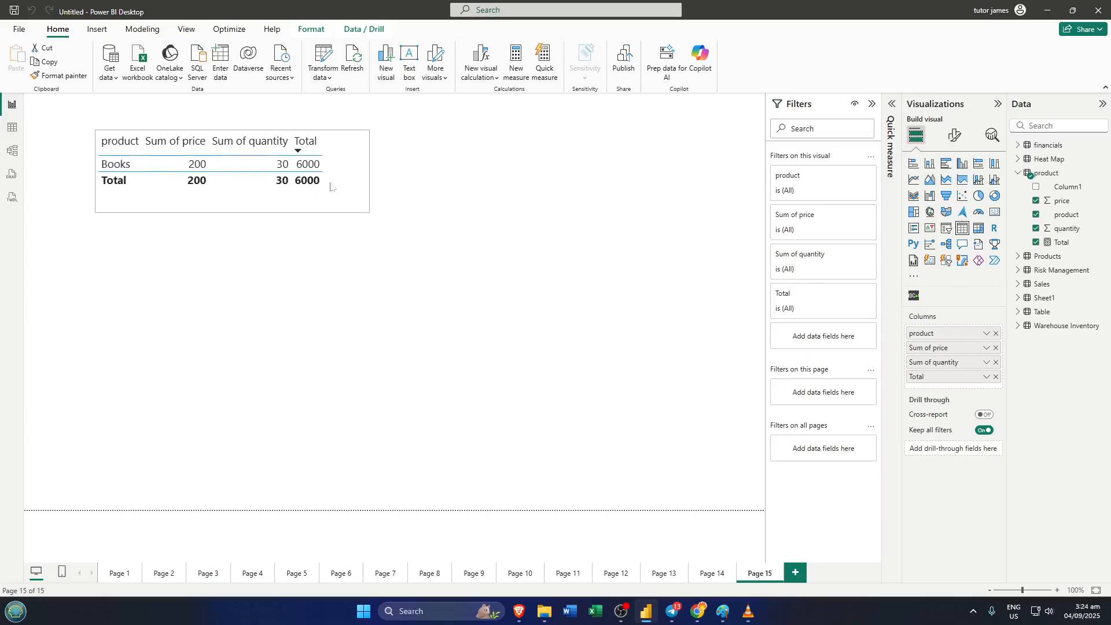
click(489, 208)
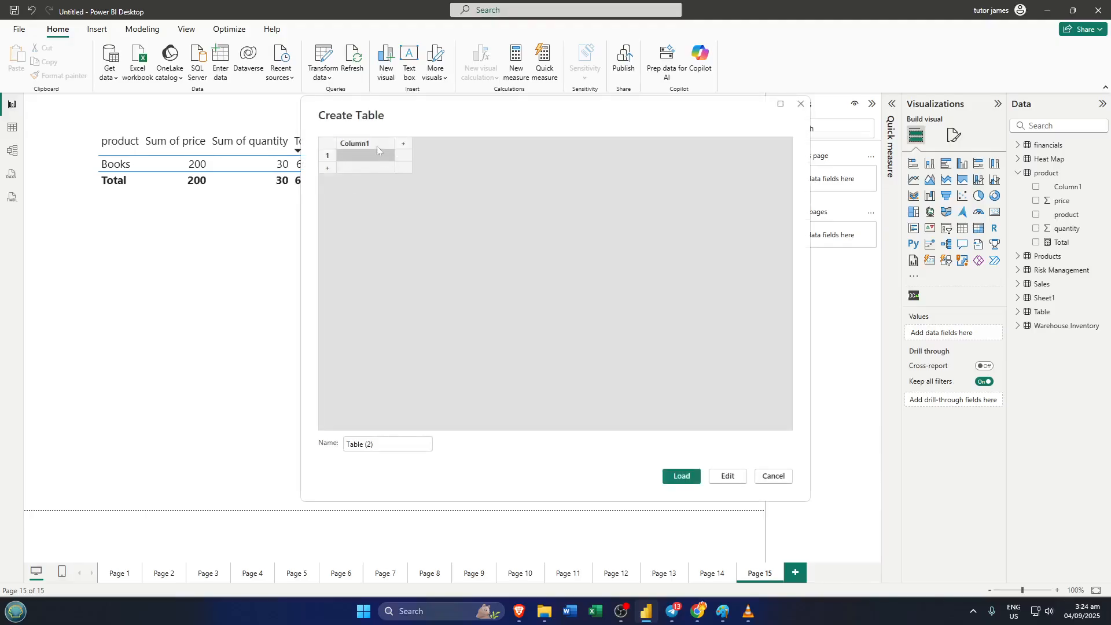
Step: In a new manually entered table, name the first three columns product, price and quantity
click(377, 141)
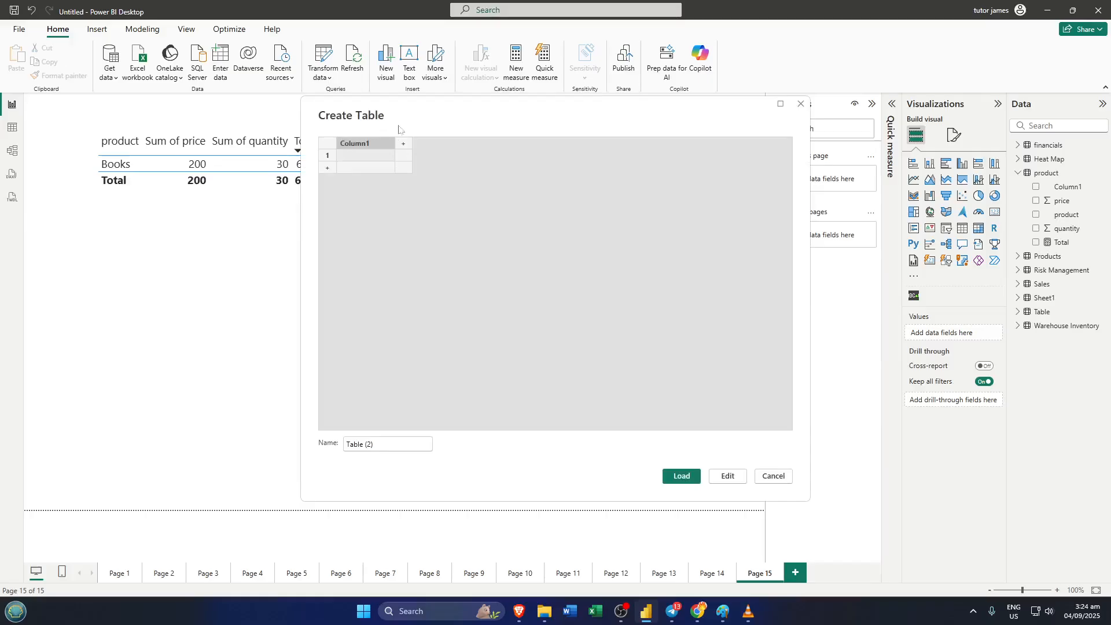
text(p)
key(Tab)
text(pr)
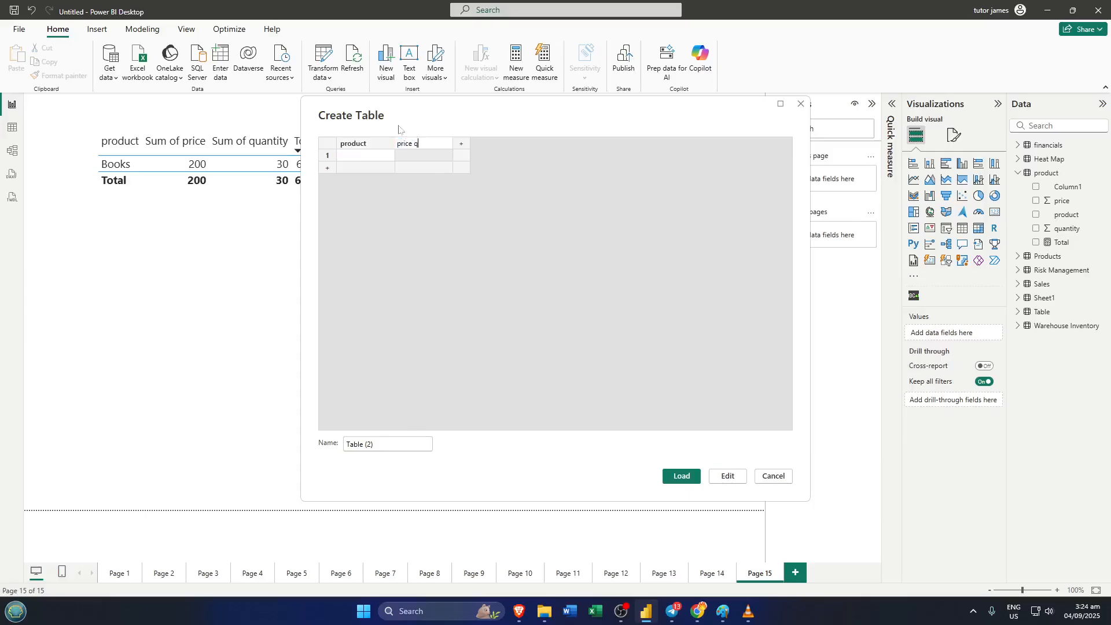
key(Tab)
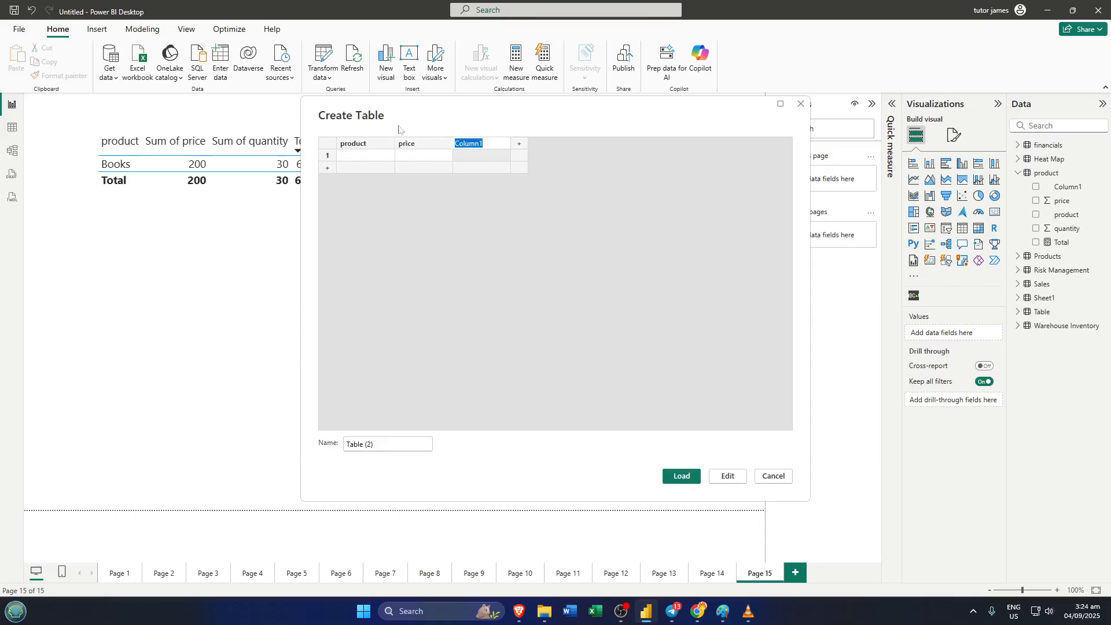
text(quantity)
key(Tab)
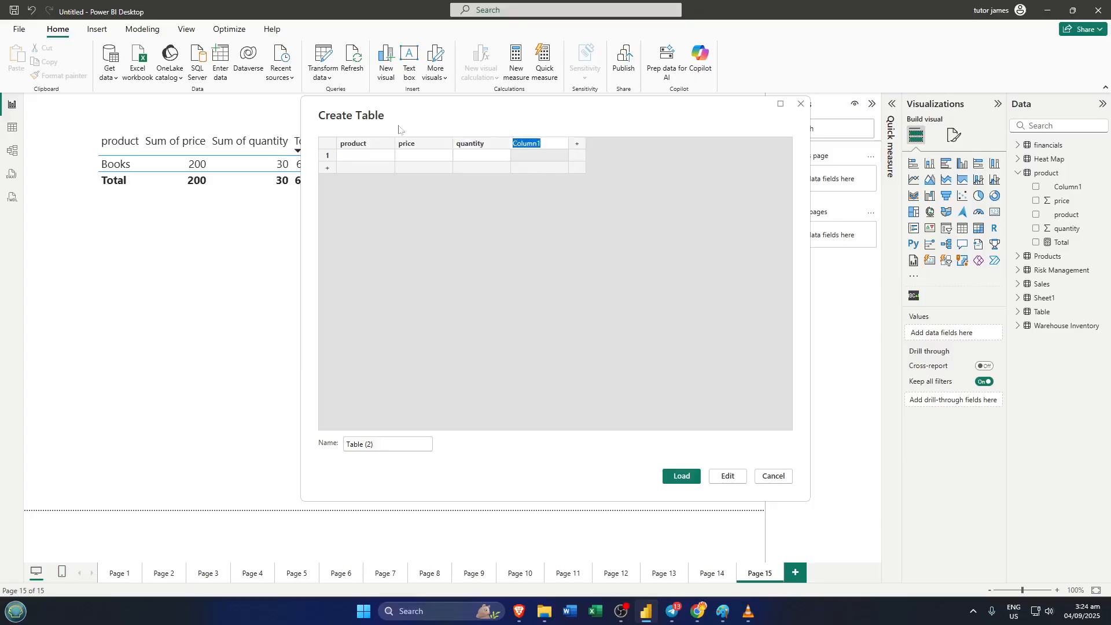
Step: Fill the first row of the new table with product apple, price 20 and quantity 200
key(Return)
key(Left)
key(Left)
key(Left)
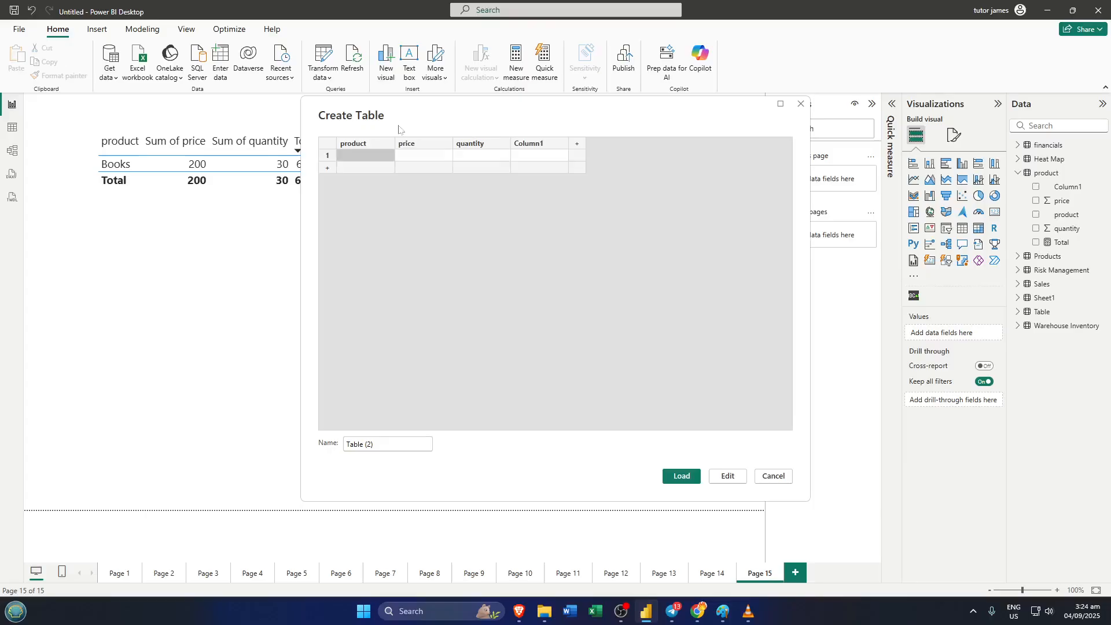
text(apple)
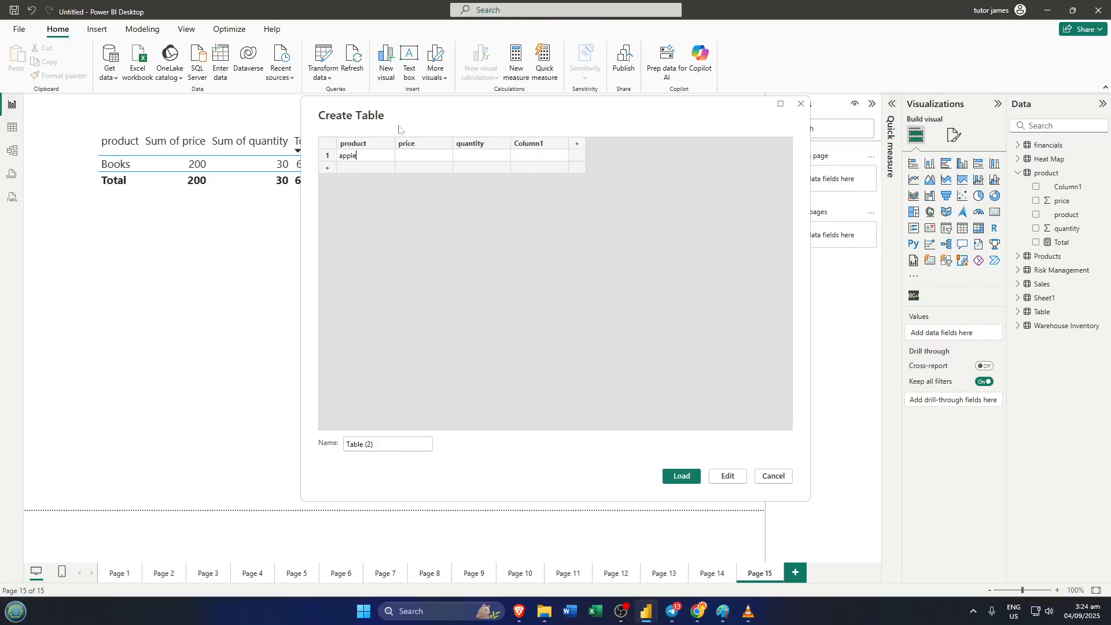
key(Tab)
Step: Delete the empty fourth column from the new table and load the table into the model
click(535, 144)
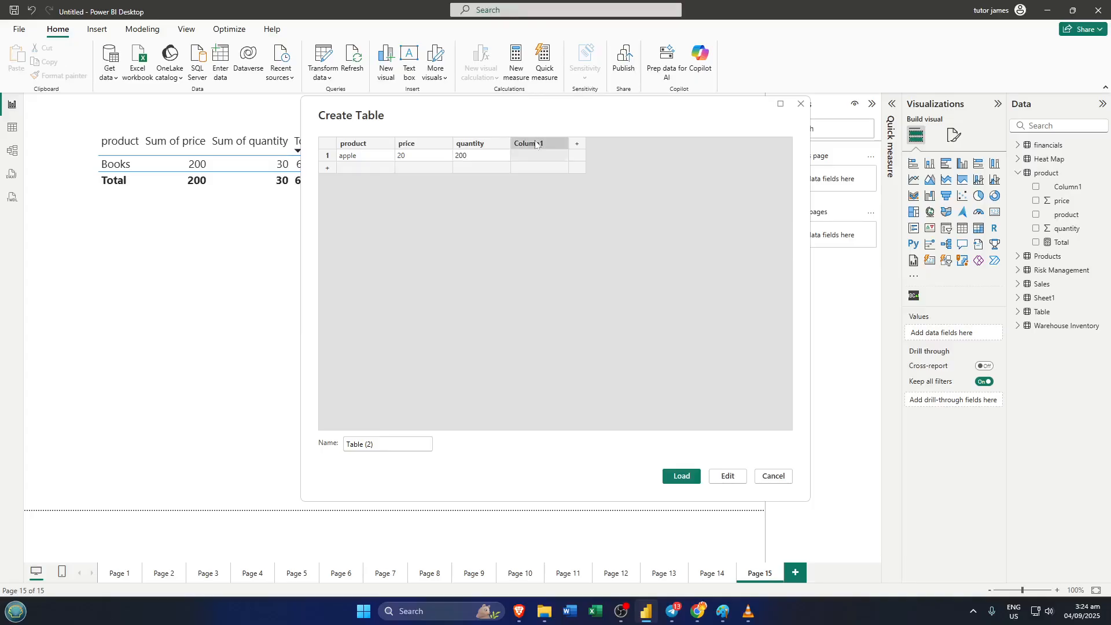
right_click(535, 144)
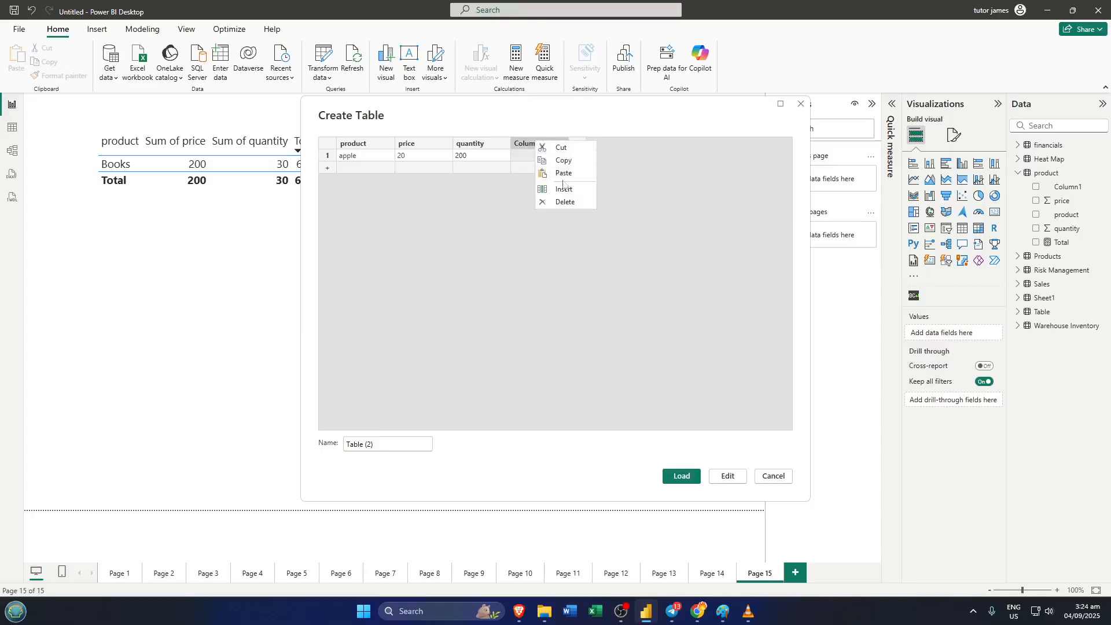
click(564, 201)
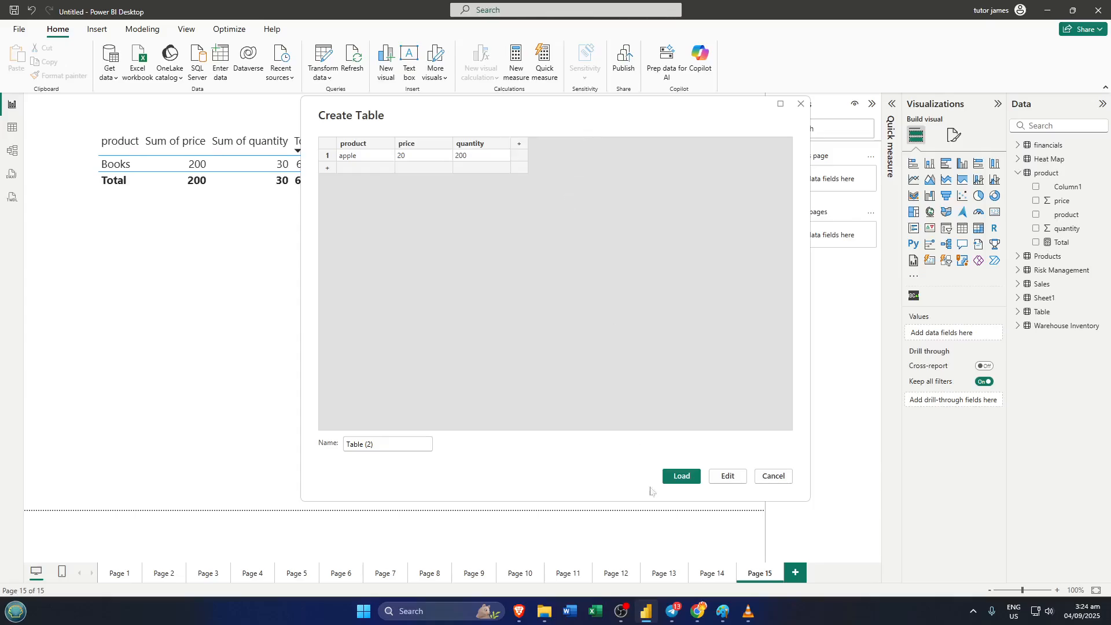
click(684, 484)
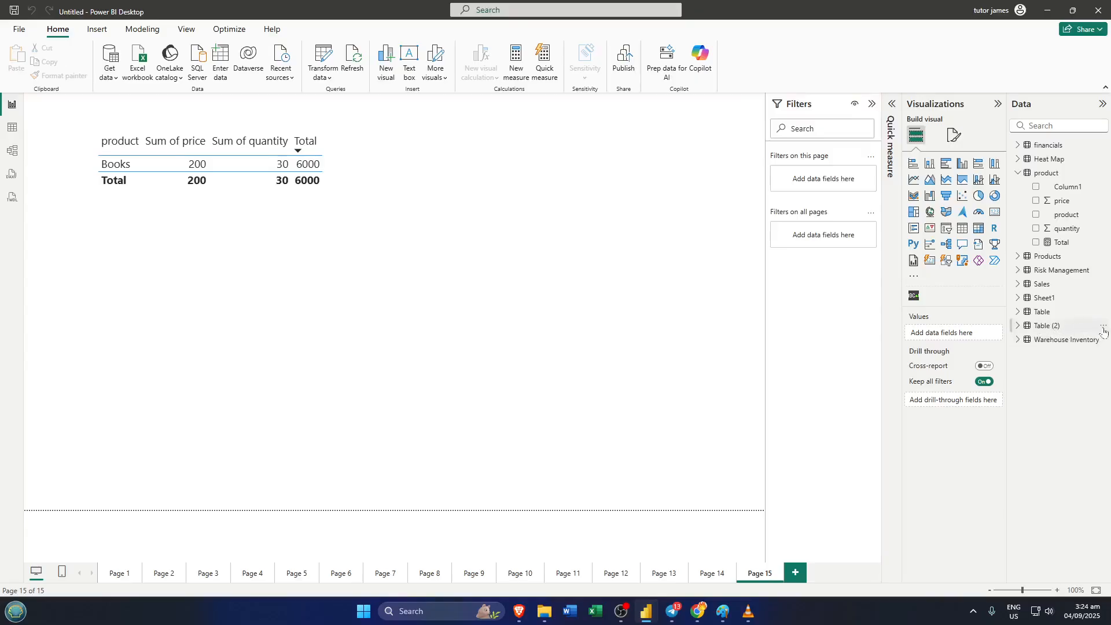
Step: Rename the newly loaded Table (2) as productx
click(1102, 326)
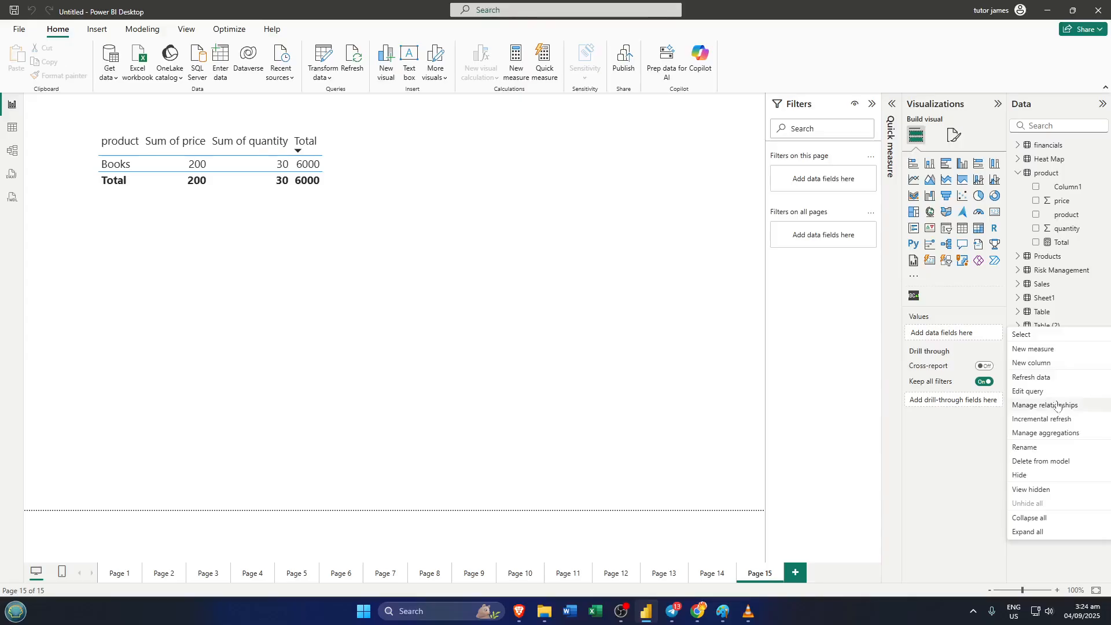
click(1038, 446)
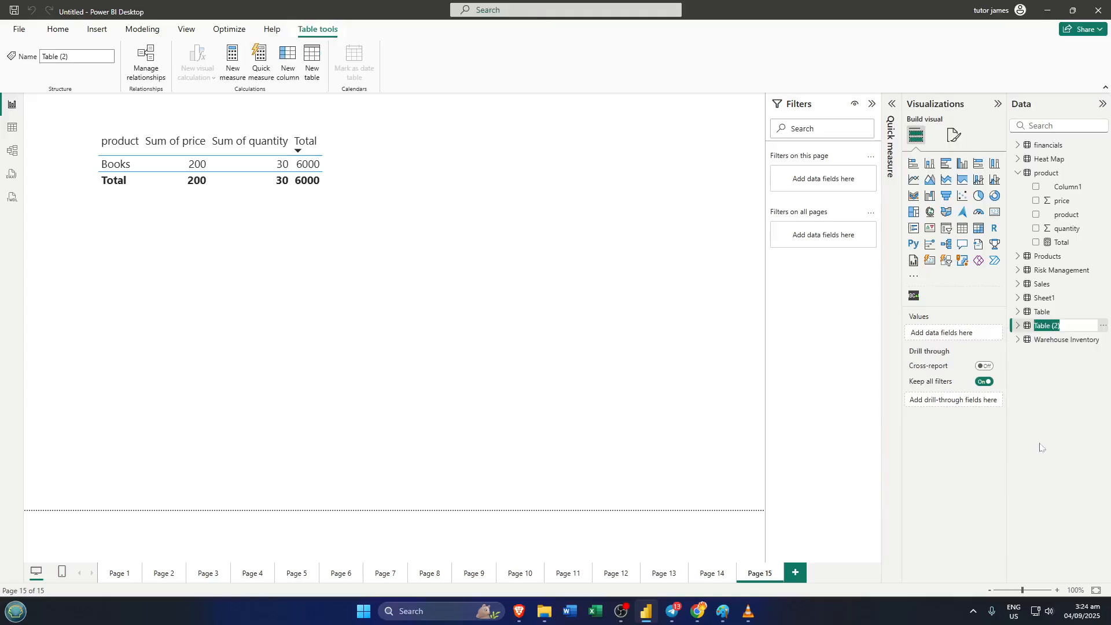
text(productx)
click(612, 249)
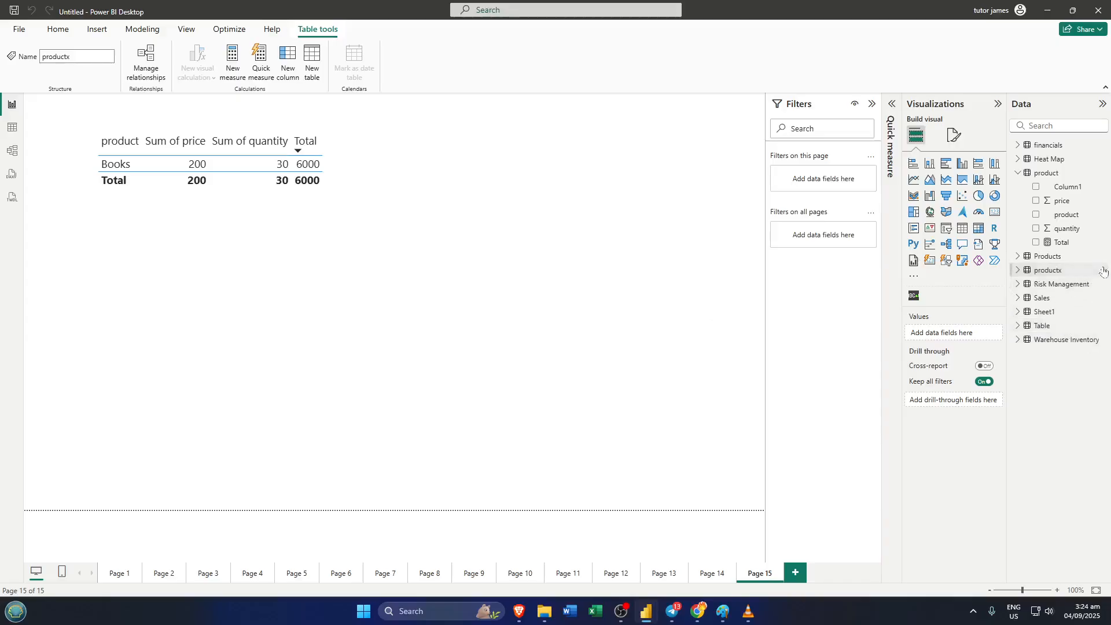
Step: Add a measure to the productx table and try to define it as Total = SUMX('product','product'[price] * 'product'[quantity])
click(1104, 271)
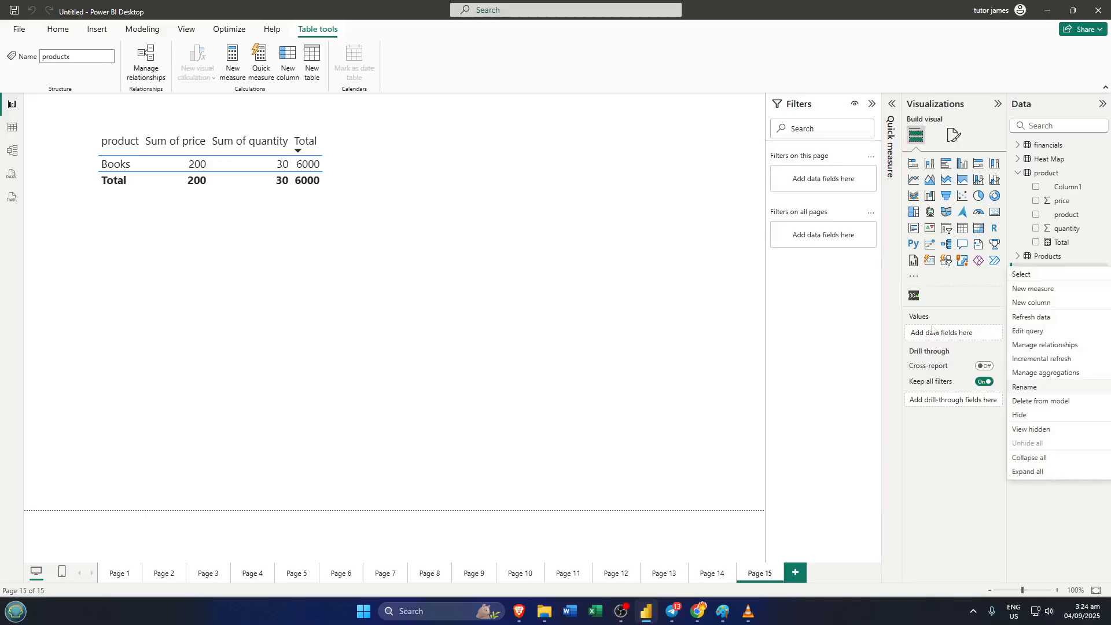
click(1024, 291)
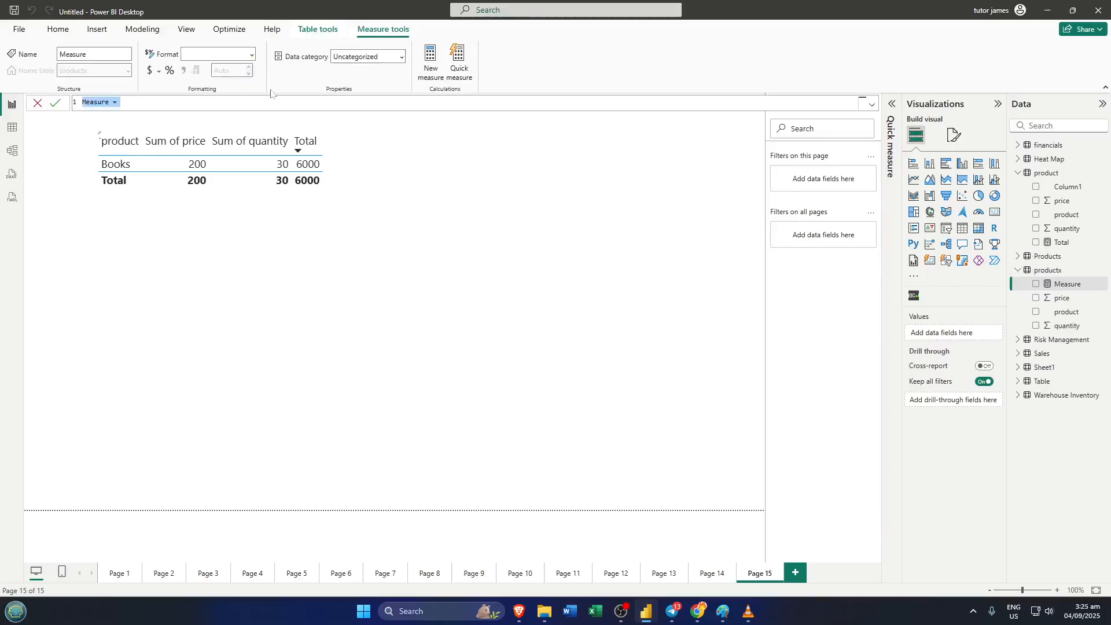
text(Total = SUMX('product','product'[price] * 'product'[quantity]))
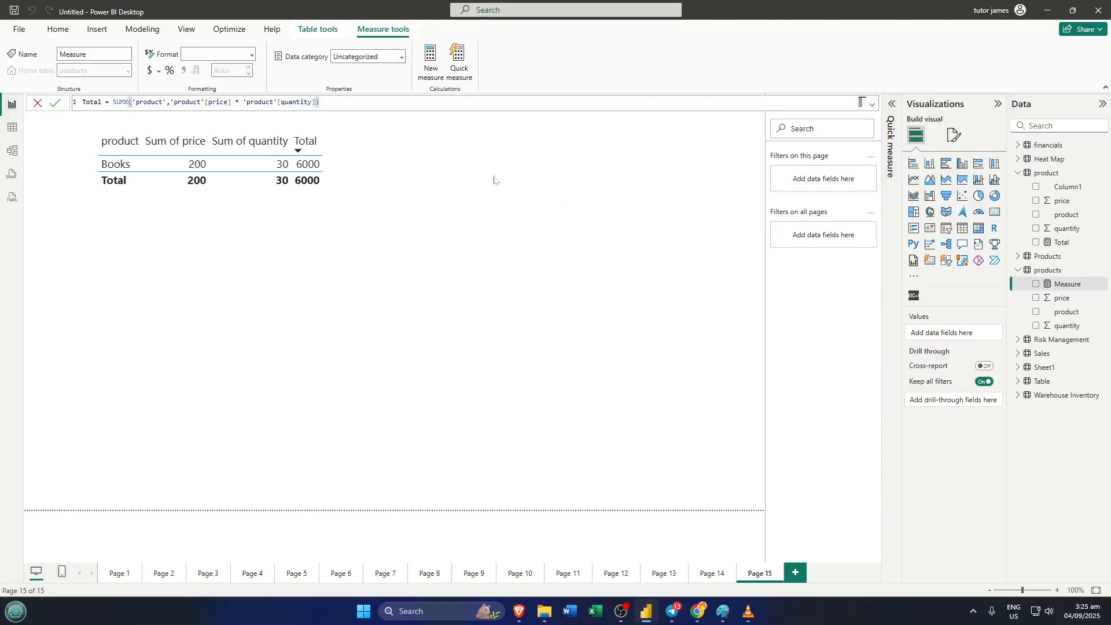
click(53, 104)
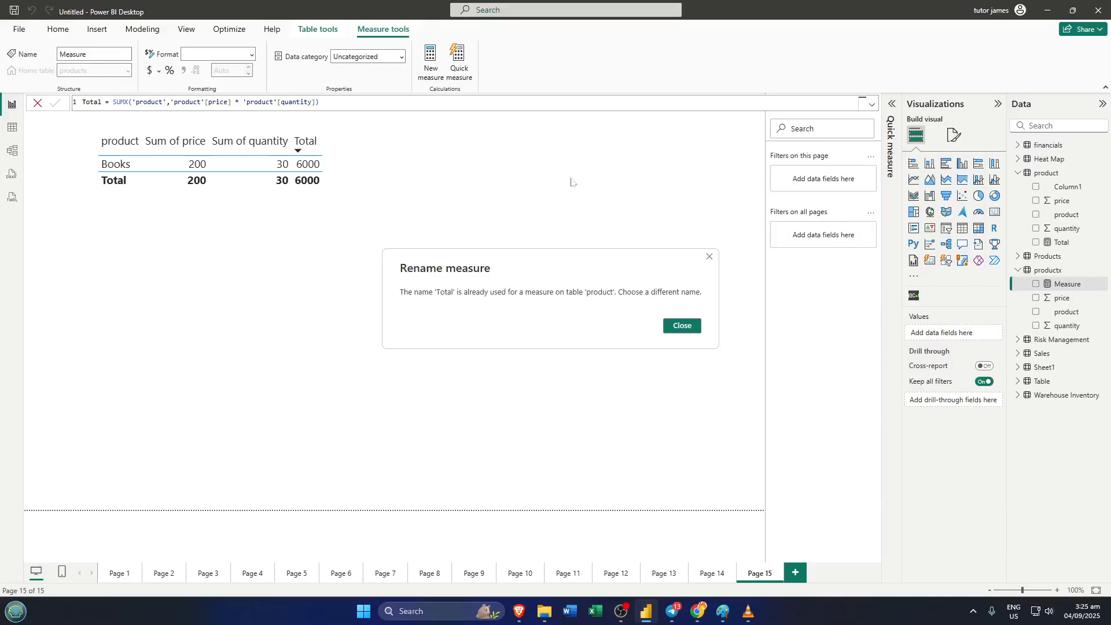
click(686, 327)
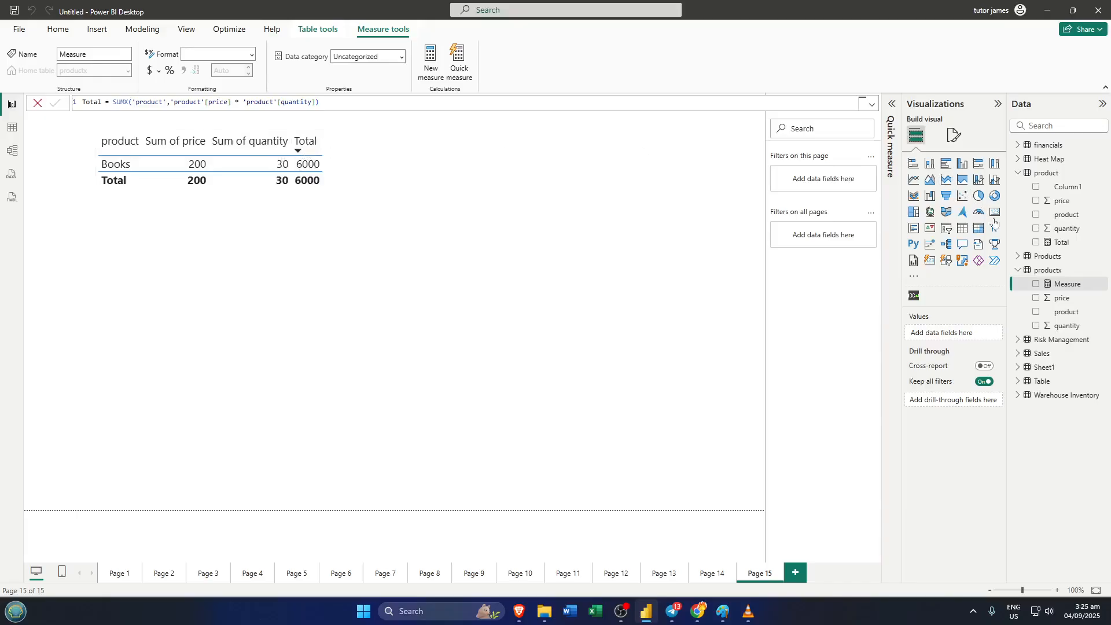
Step: Select the existing Total measure in the product table
click(1059, 244)
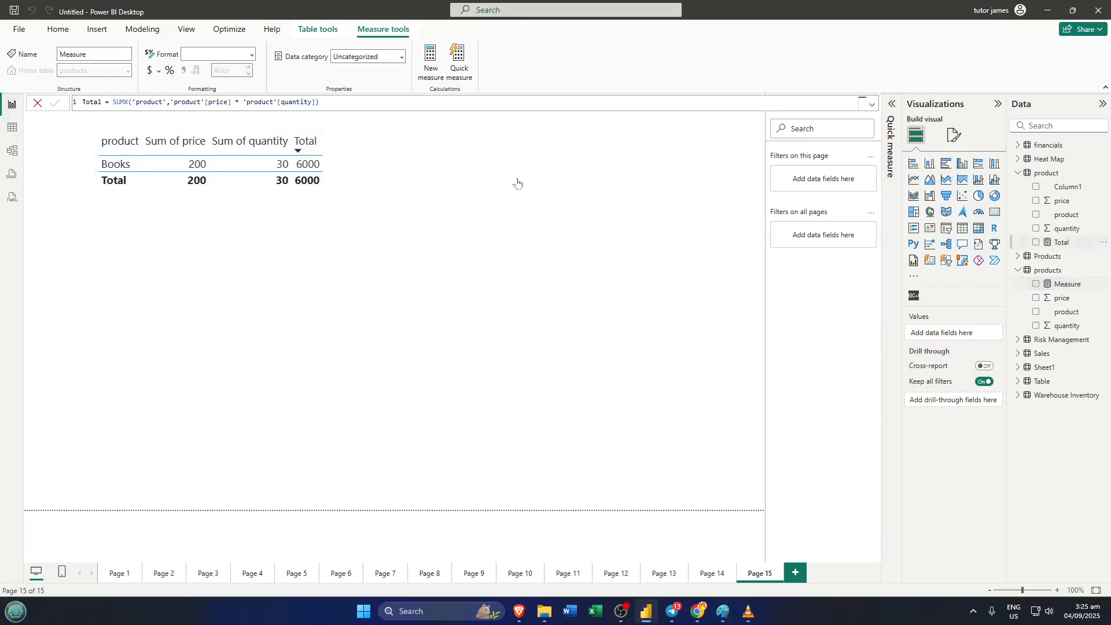